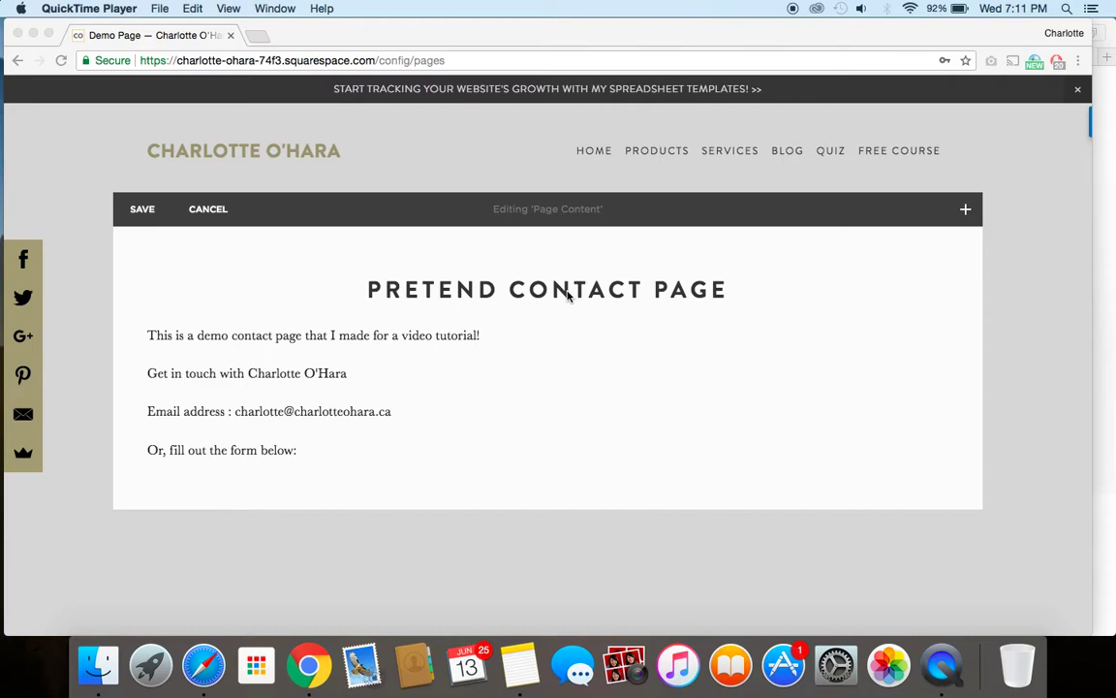
Step: Insert a Form block below 'Or, fill out the form below:' by searching 'form' in Content Blocks
click(187, 473)
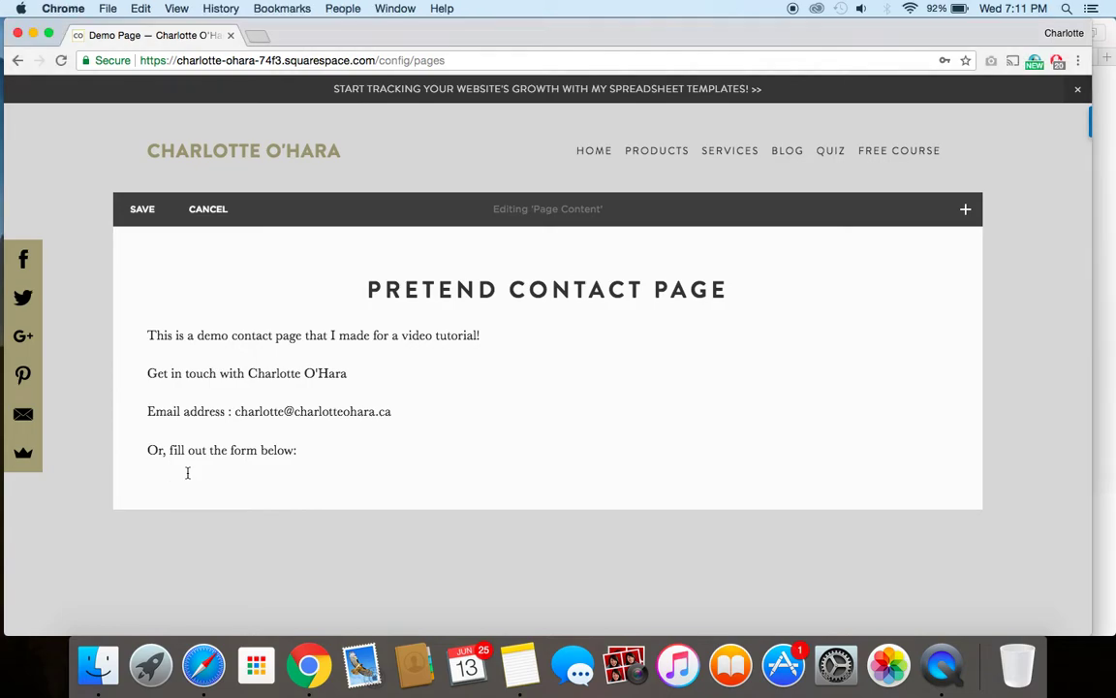
mouse_move(136, 479)
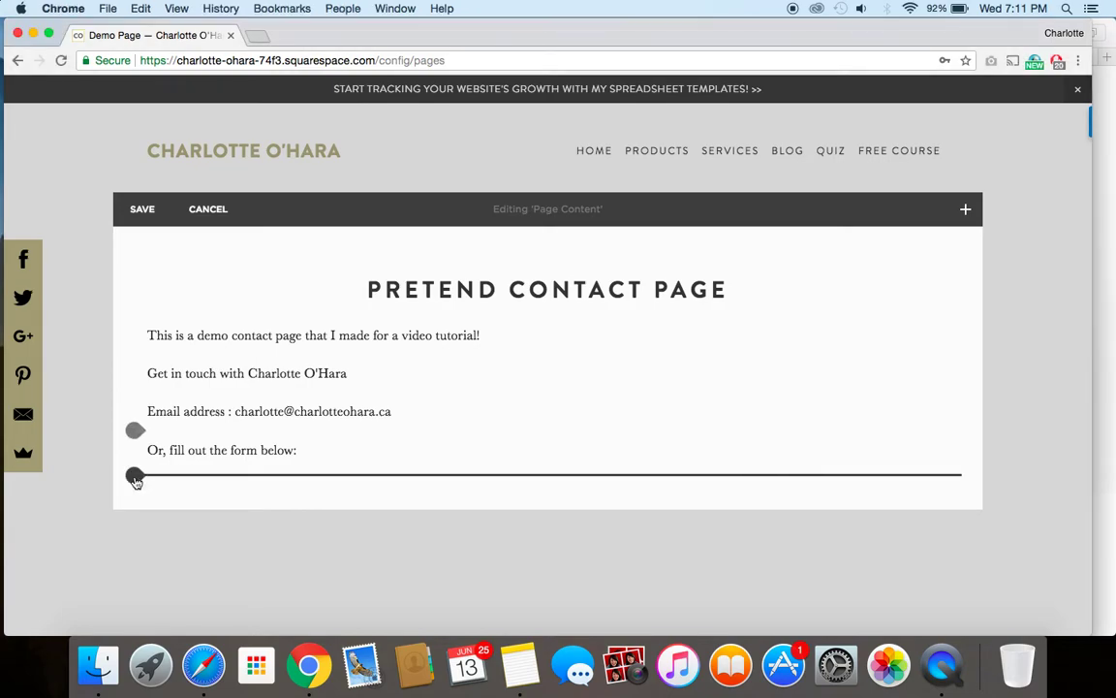
click(136, 477)
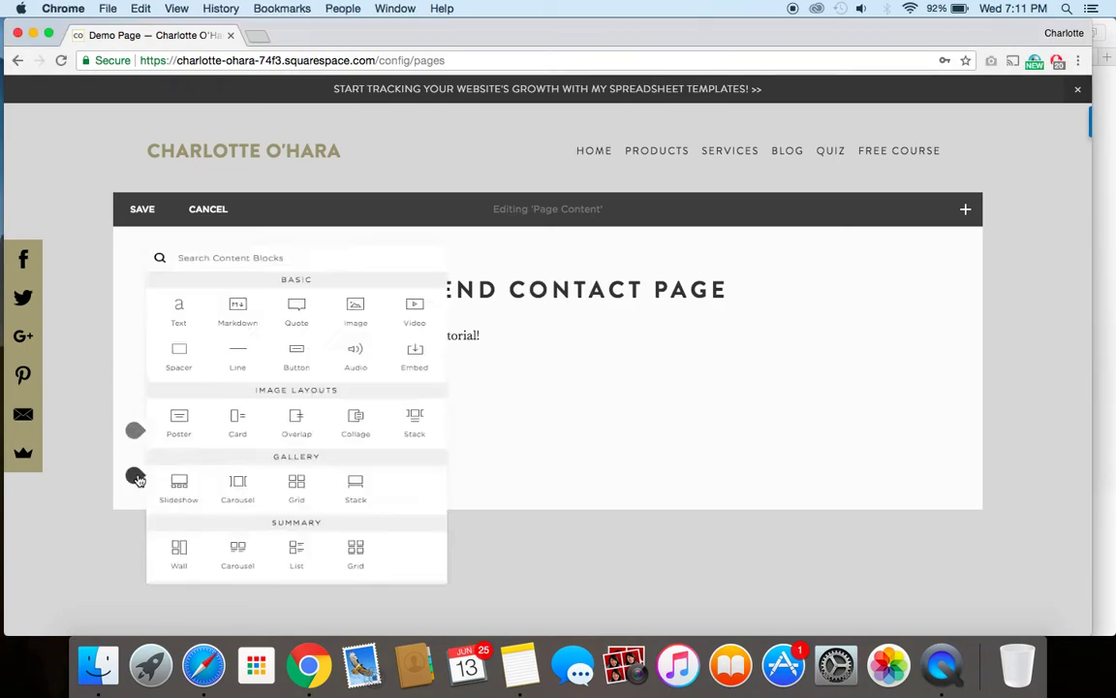
text(form)
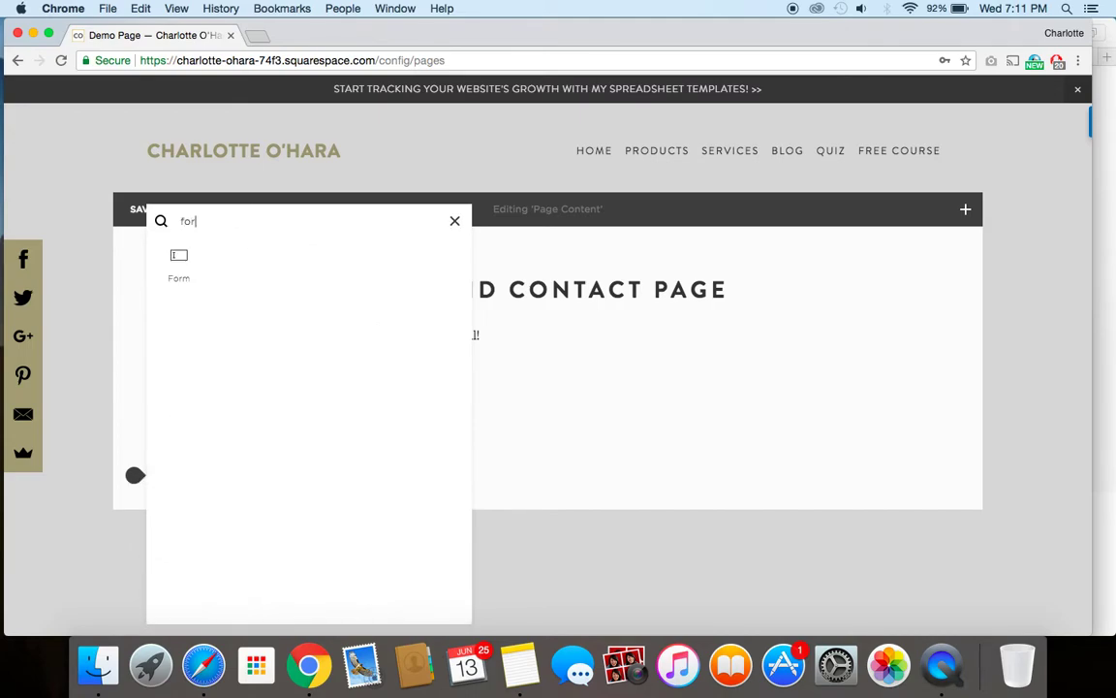
click(178, 263)
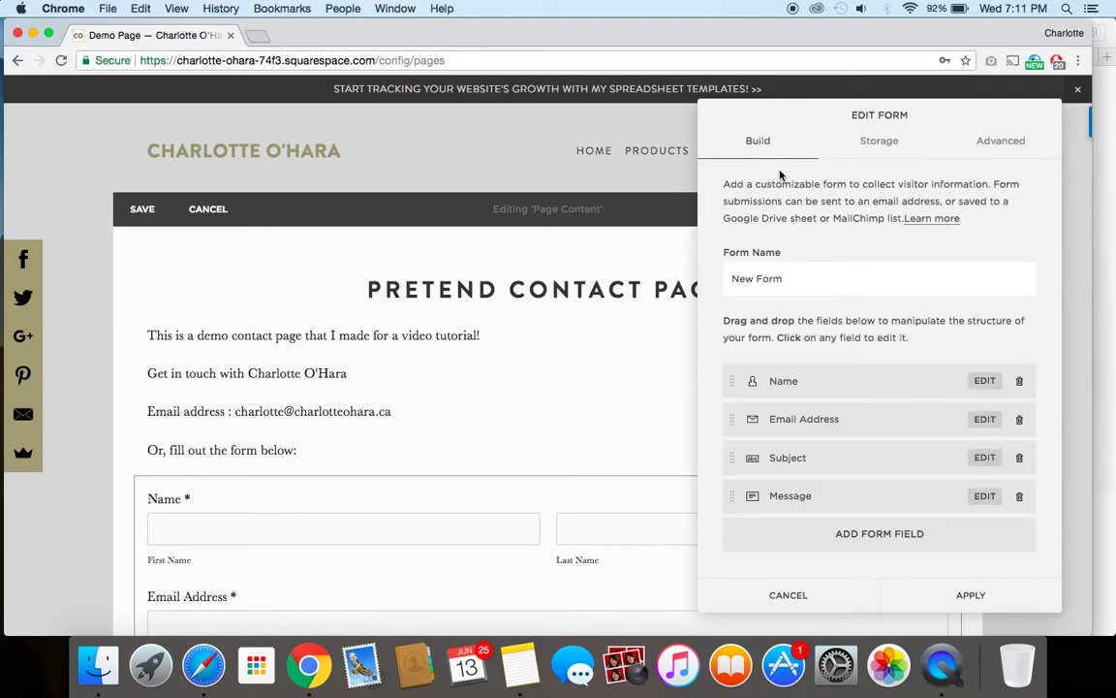
click(795, 281)
Step: Change the form name from 'New Form' to 'Demo Contact Page Form'
click(737, 280)
drag(738, 281, 806, 281)
text(Demo Contact Page Form)
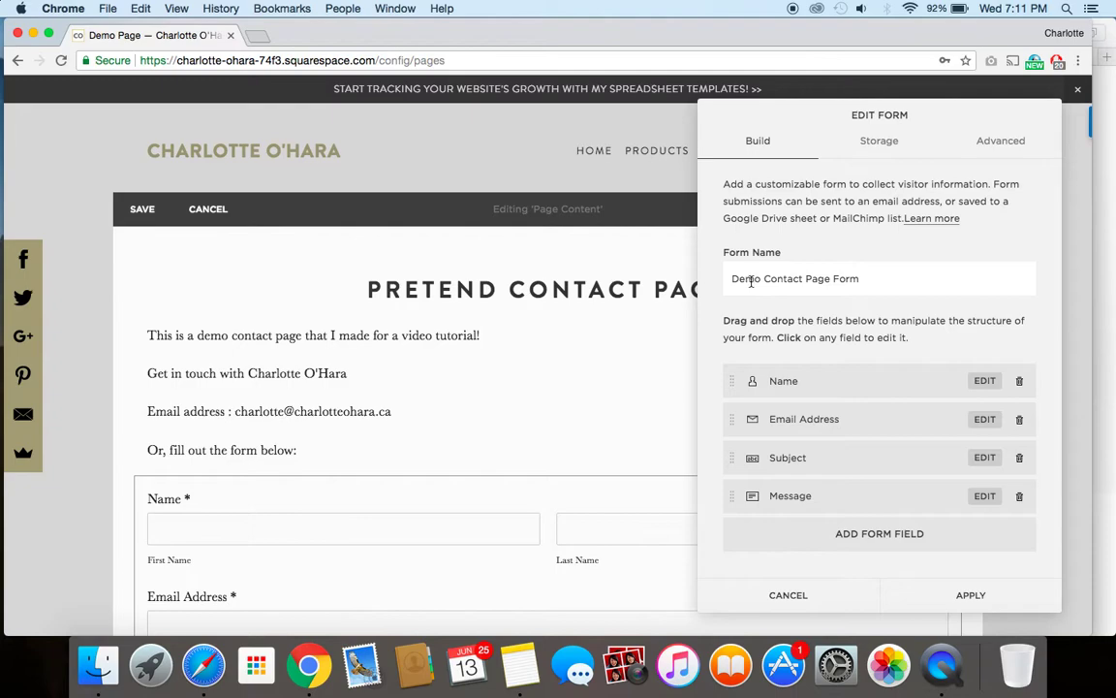
drag(734, 278, 872, 291)
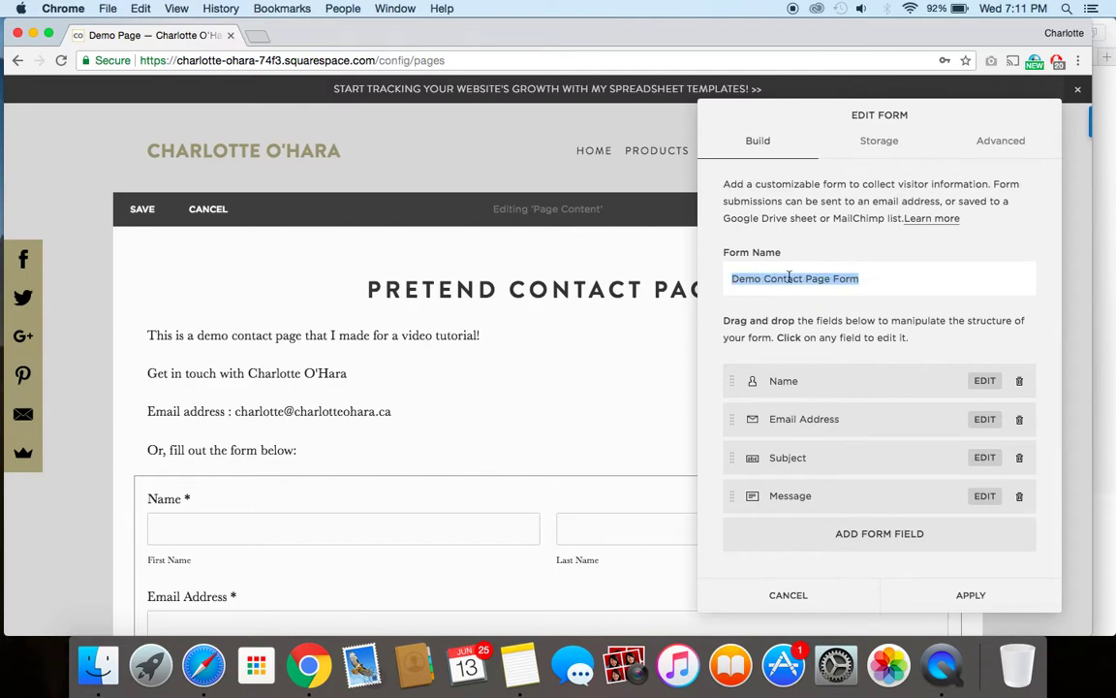
click(869, 279)
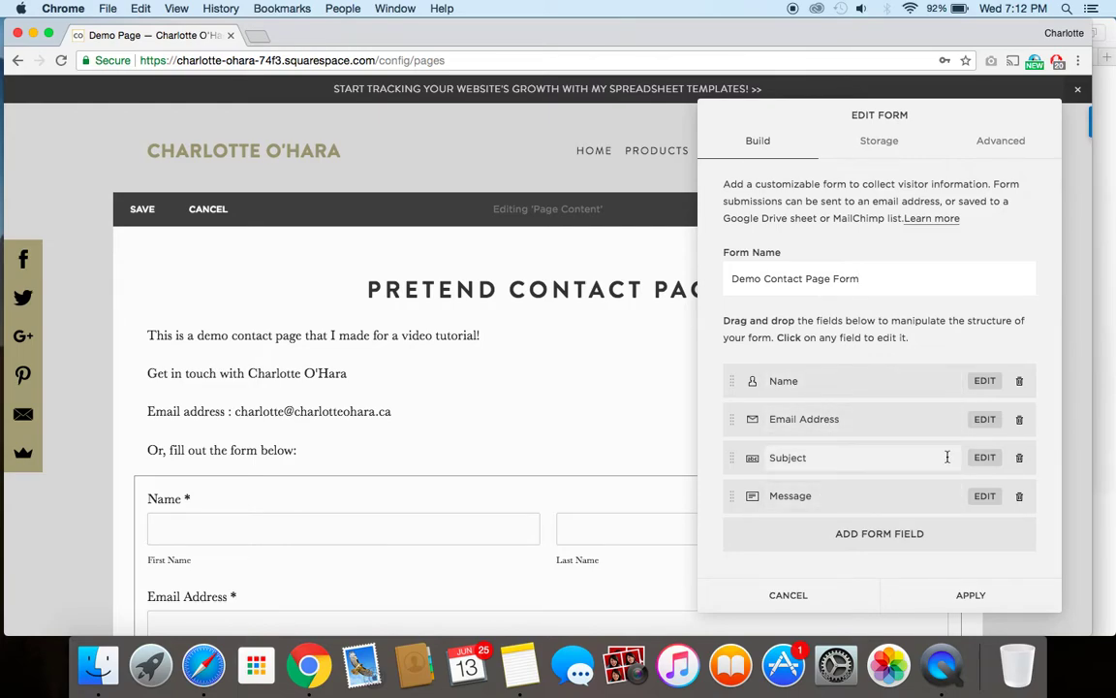
Step: Delete the Subject field from the form and confirm the removal
click(1020, 462)
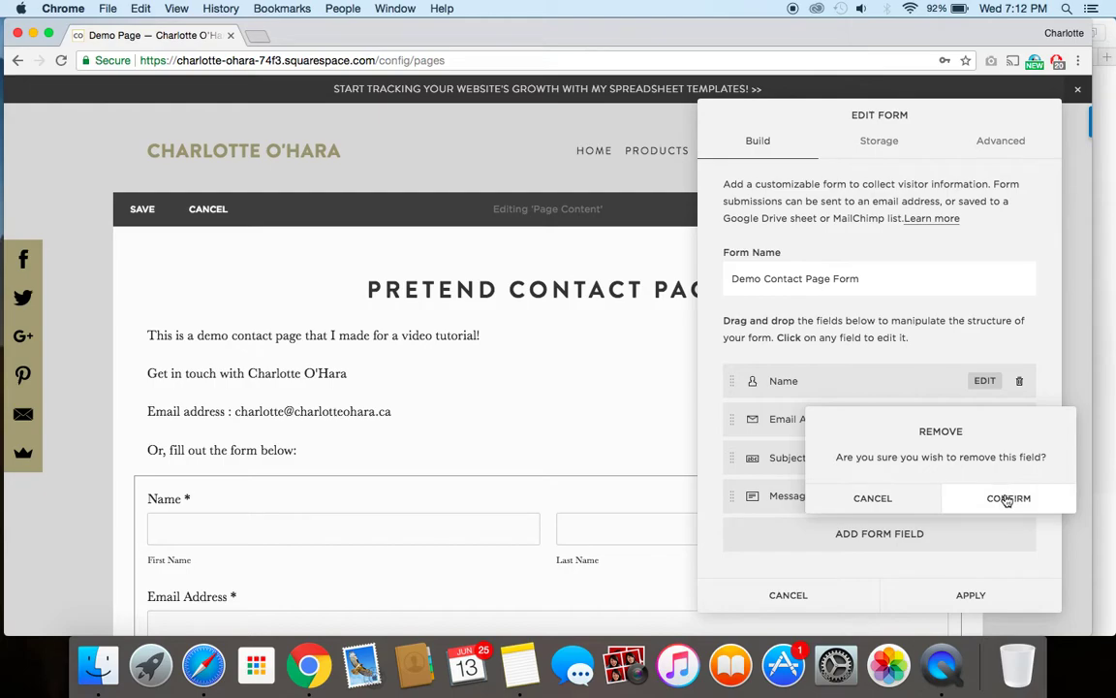
click(1008, 500)
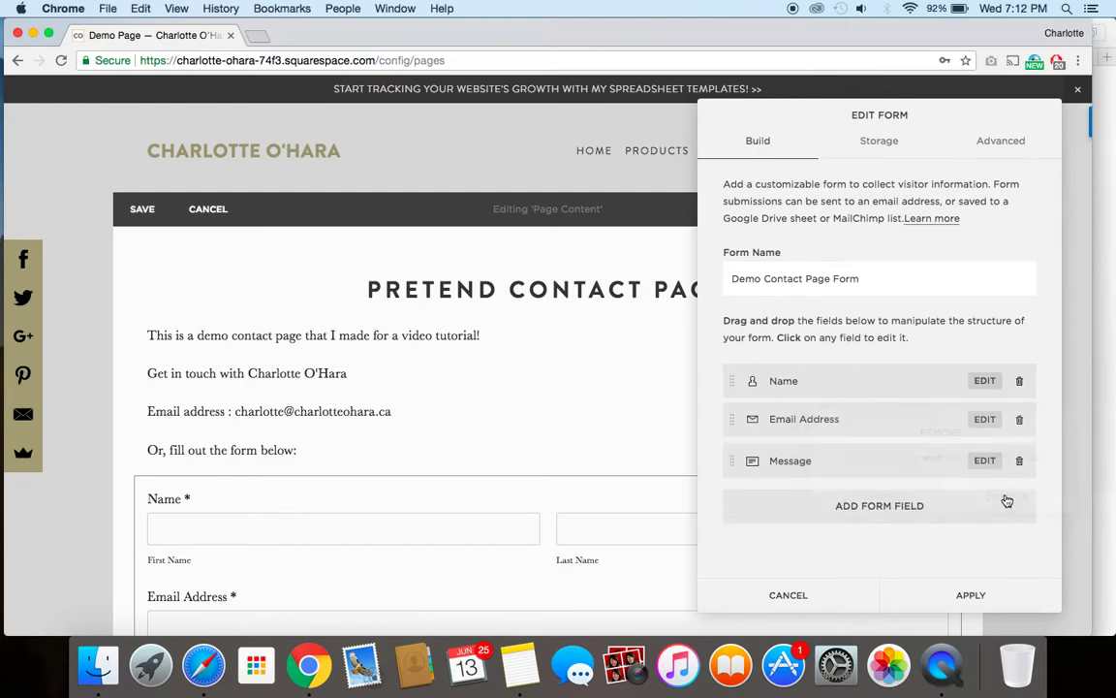
Step: Add a Checkbox field with default options Option One and Option Two below Message
click(876, 502)
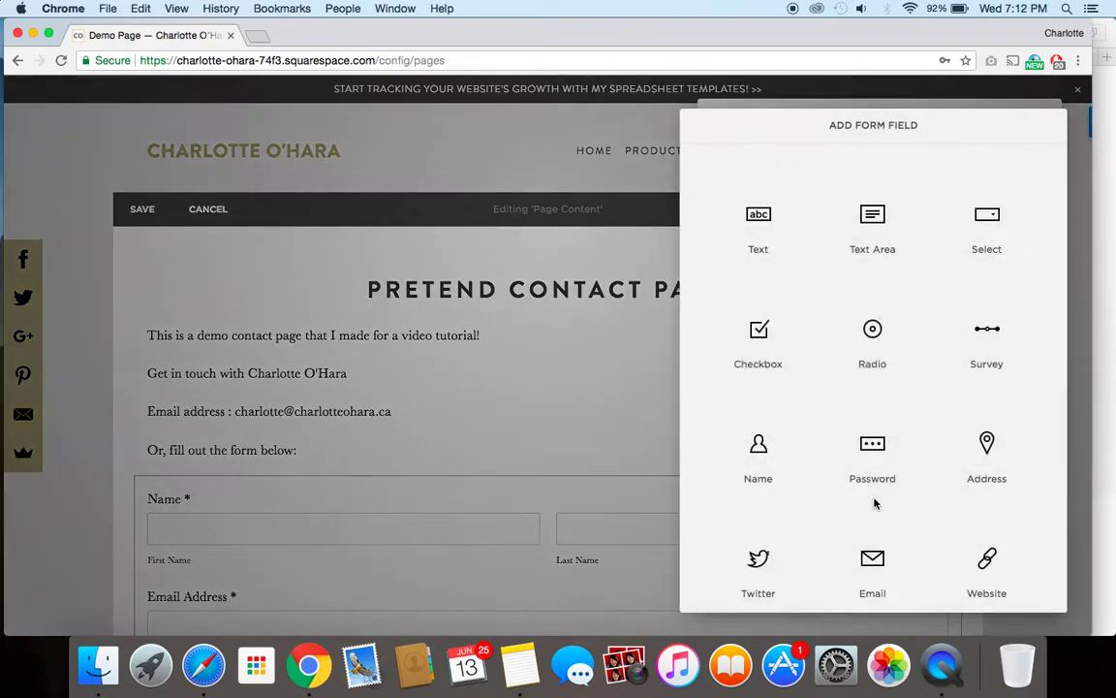
scroll(797, 402, down, 5)
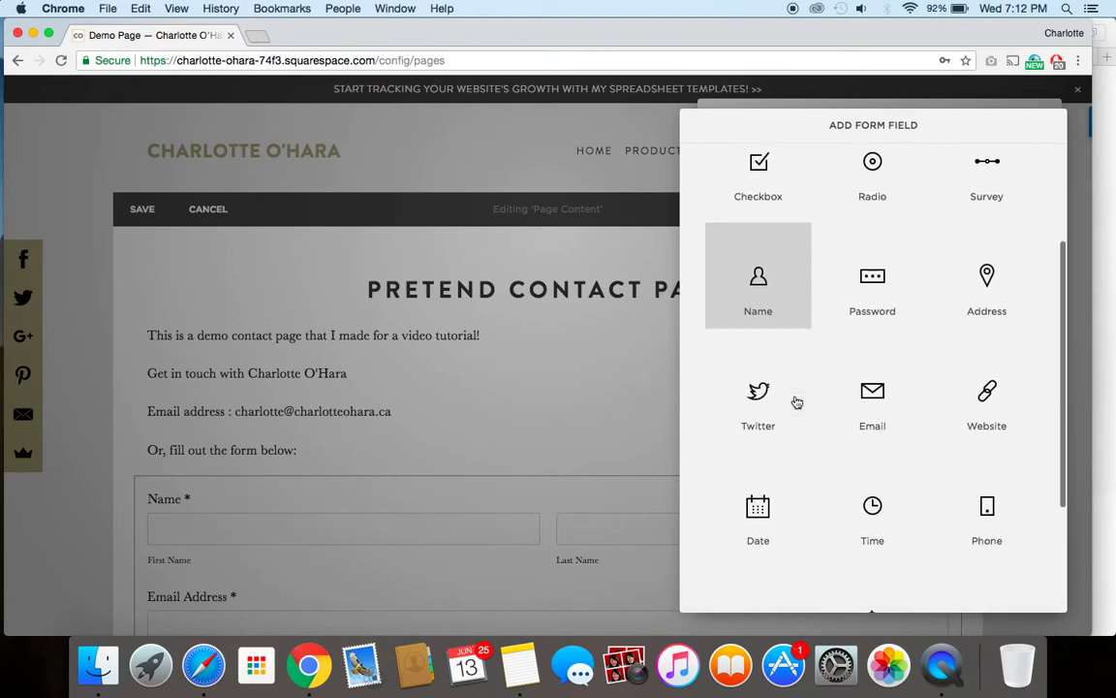
scroll(797, 403, up, 5)
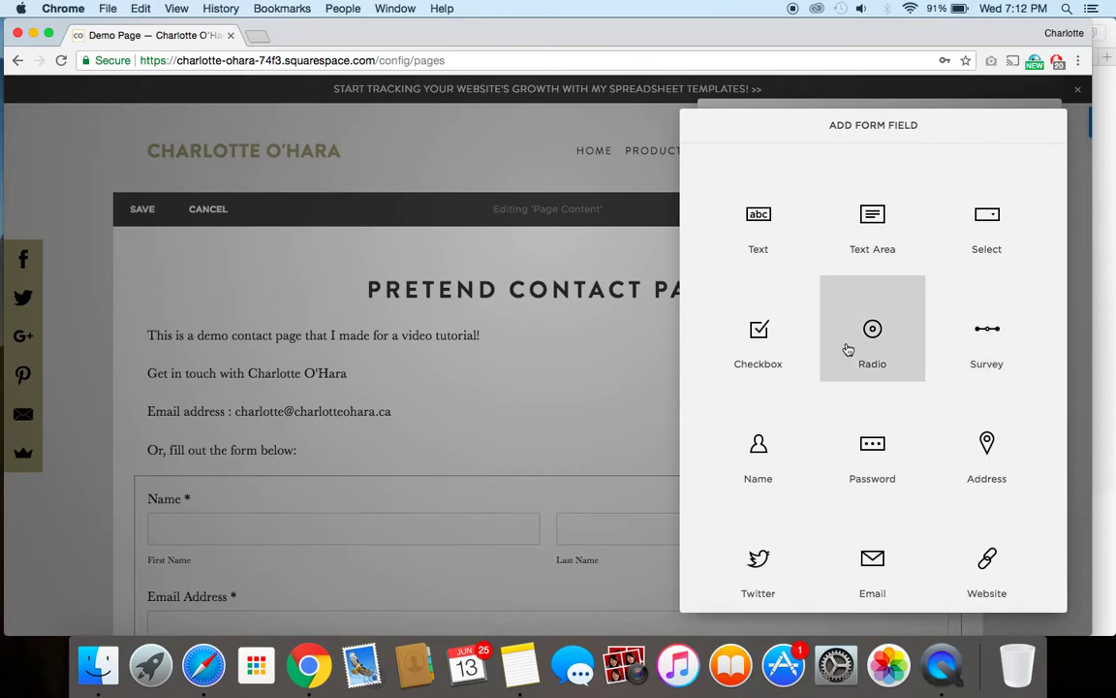
scroll(854, 475, down, 4)
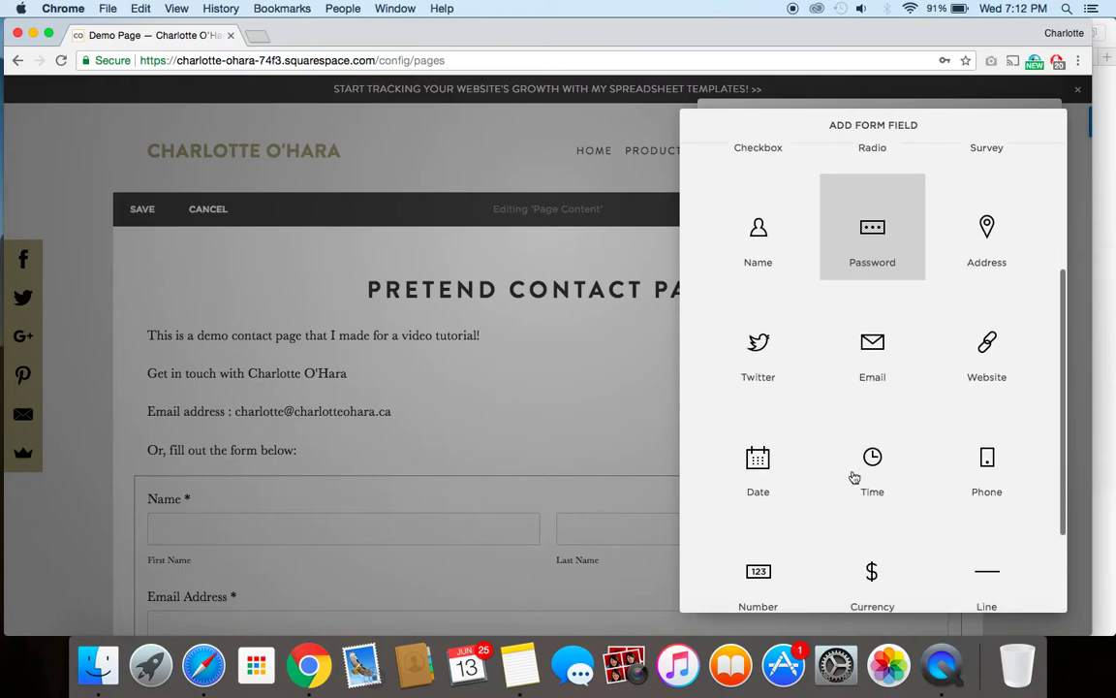
scroll(854, 475, up, 4)
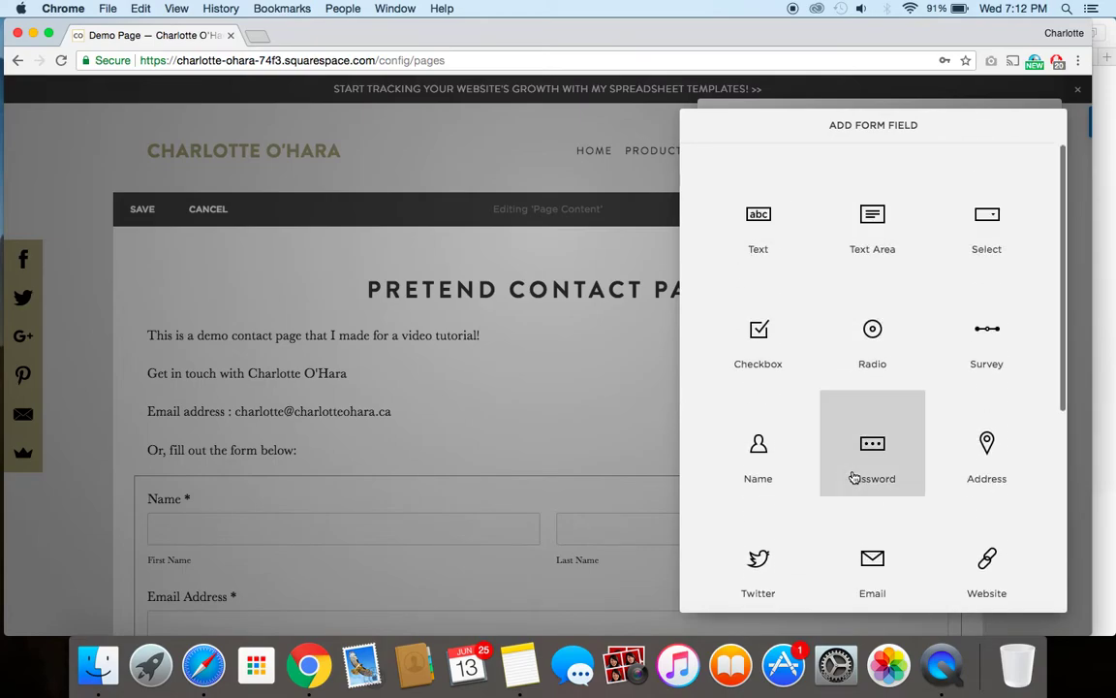
click(775, 370)
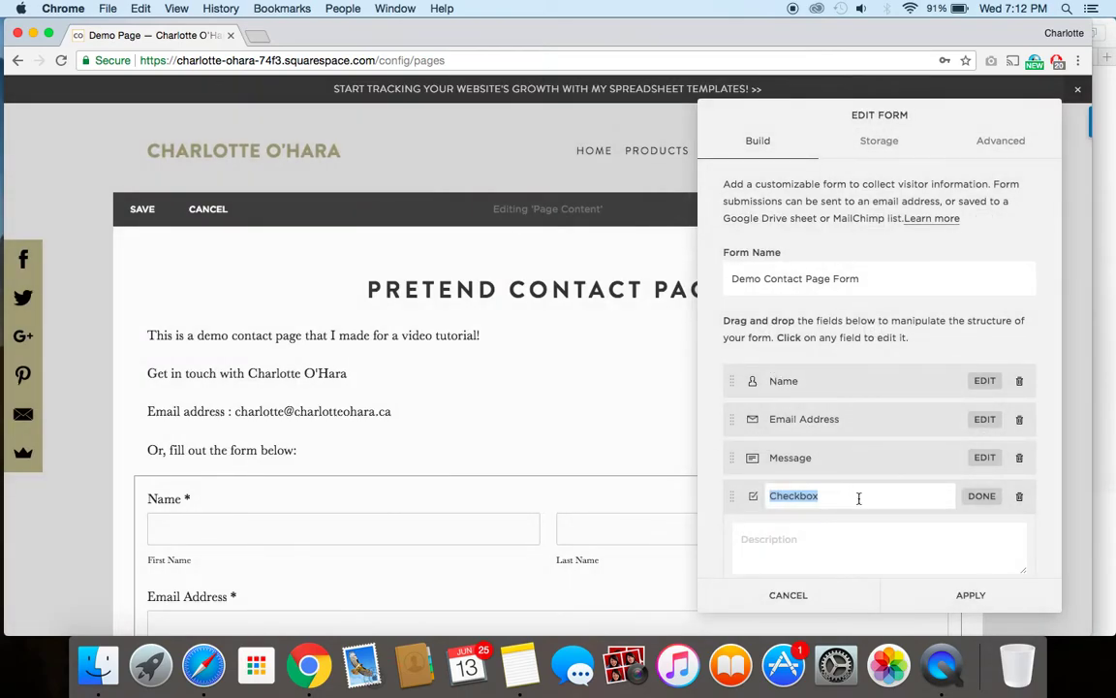
click(825, 497)
scroll(853, 446, down, 3)
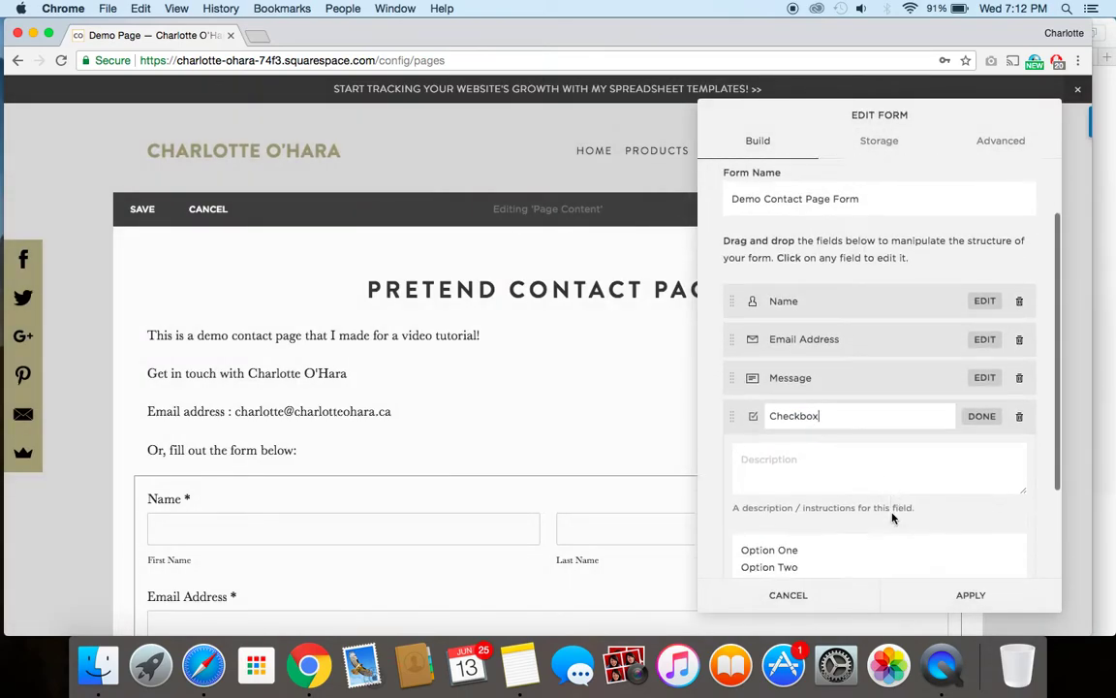
click(799, 432)
scroll(860, 434, down, 2)
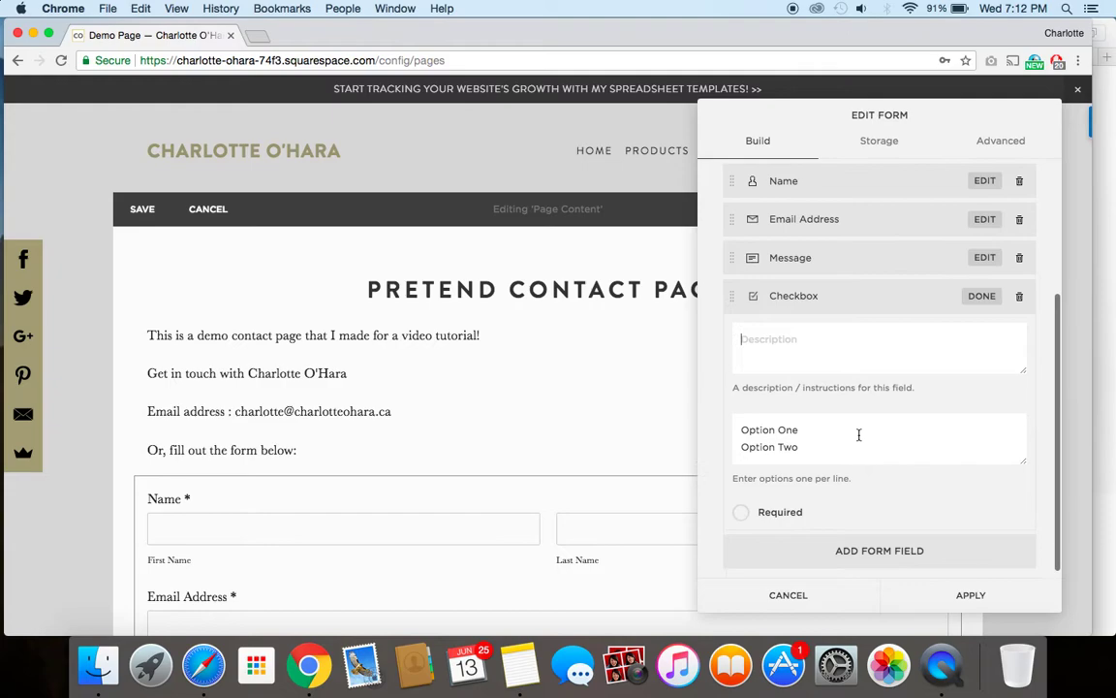
scroll(768, 429, down, 1)
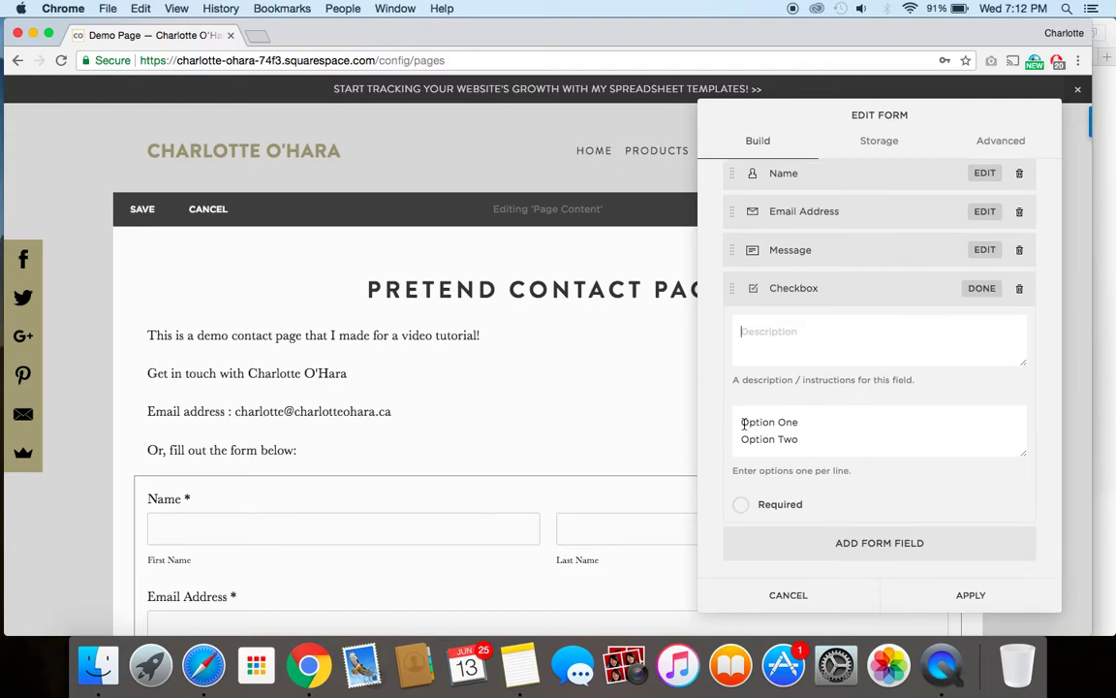
scroll(416, 498, down, 5)
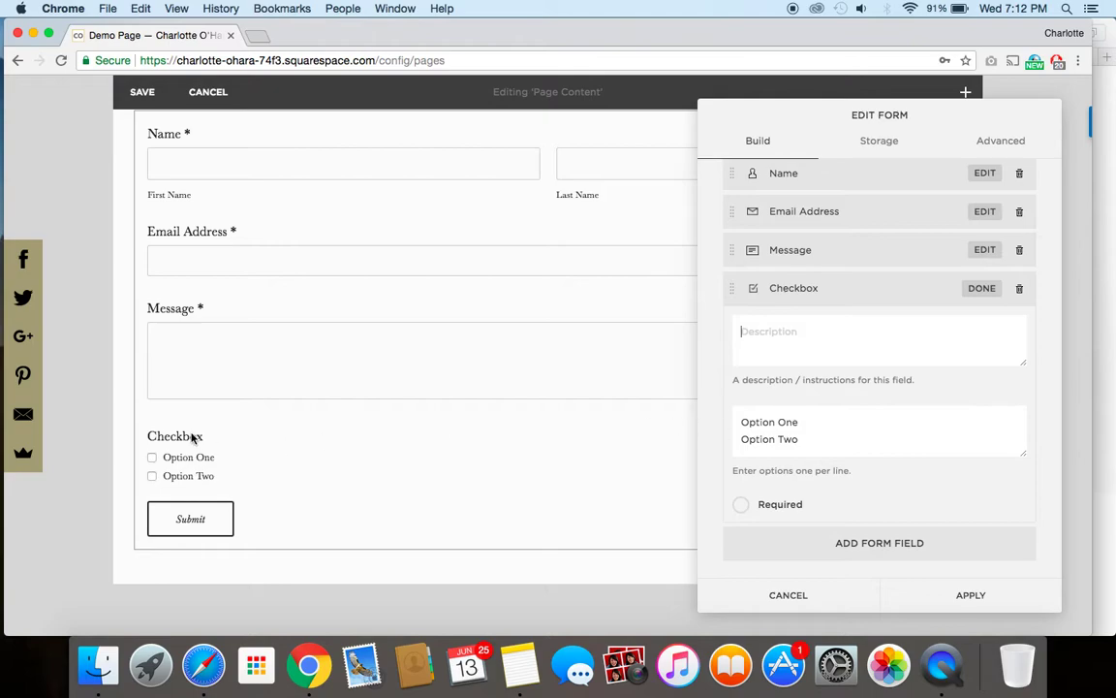
Step: Rename the checkbox options to 'Email Me' and 'Call Me'
drag(742, 423, 835, 424)
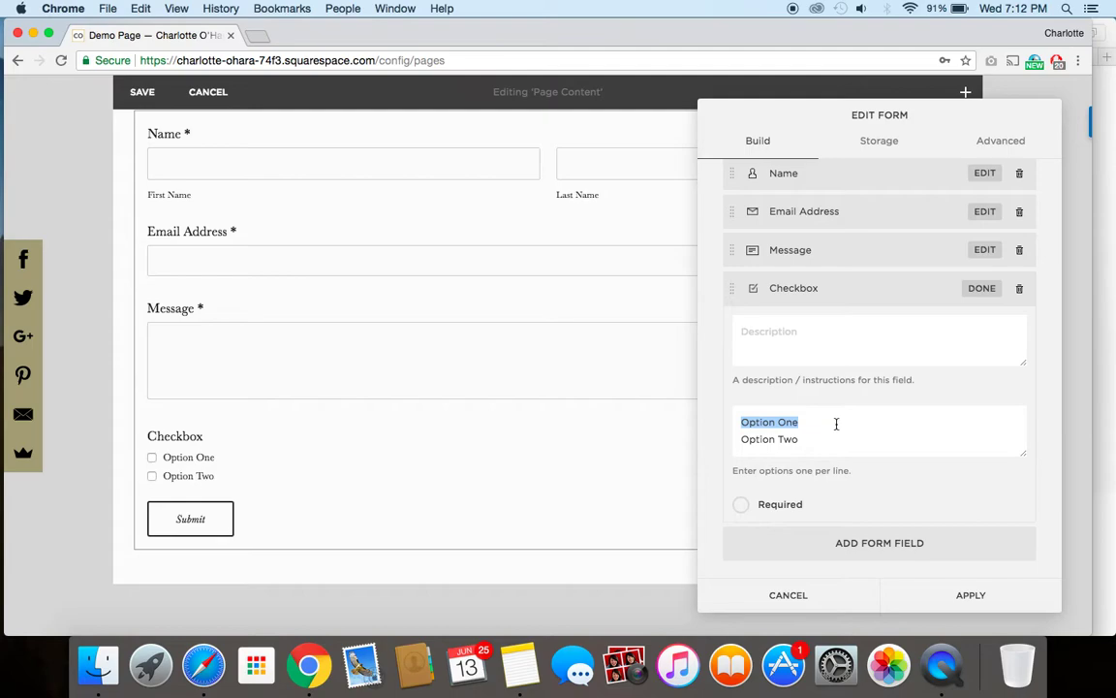
text(Email Me)
drag(742, 439, 829, 441)
text(Call Me)
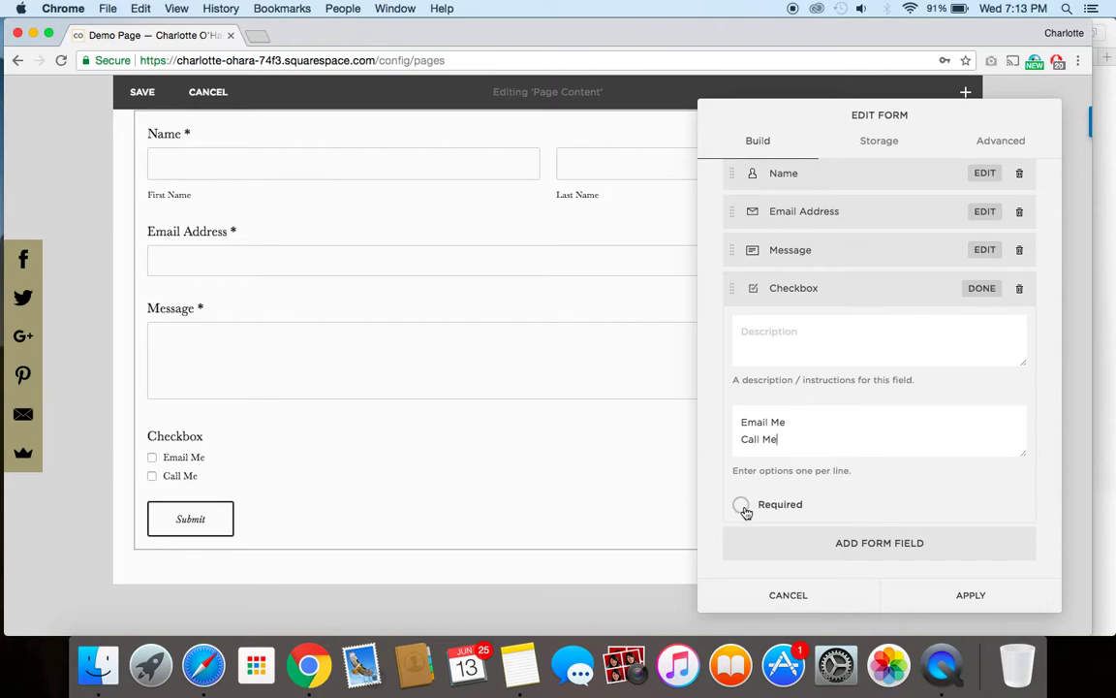
Step: Leave the Checkbox field optional after briefly marking it required
click(744, 508)
click(742, 508)
scroll(877, 270, up, 5)
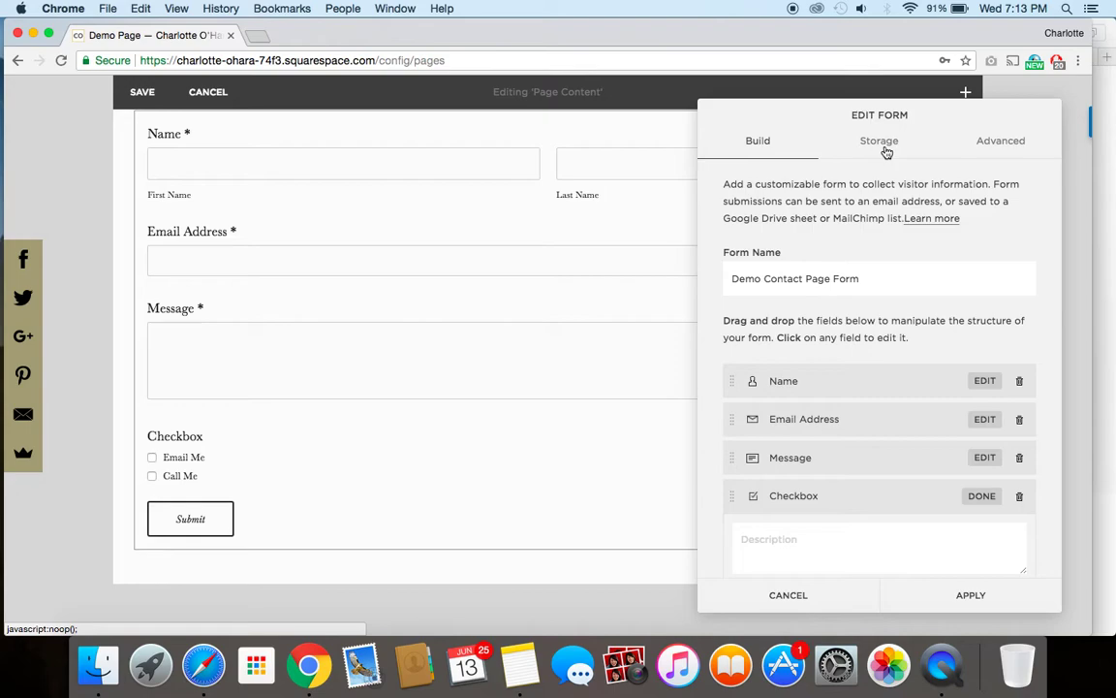
click(883, 145)
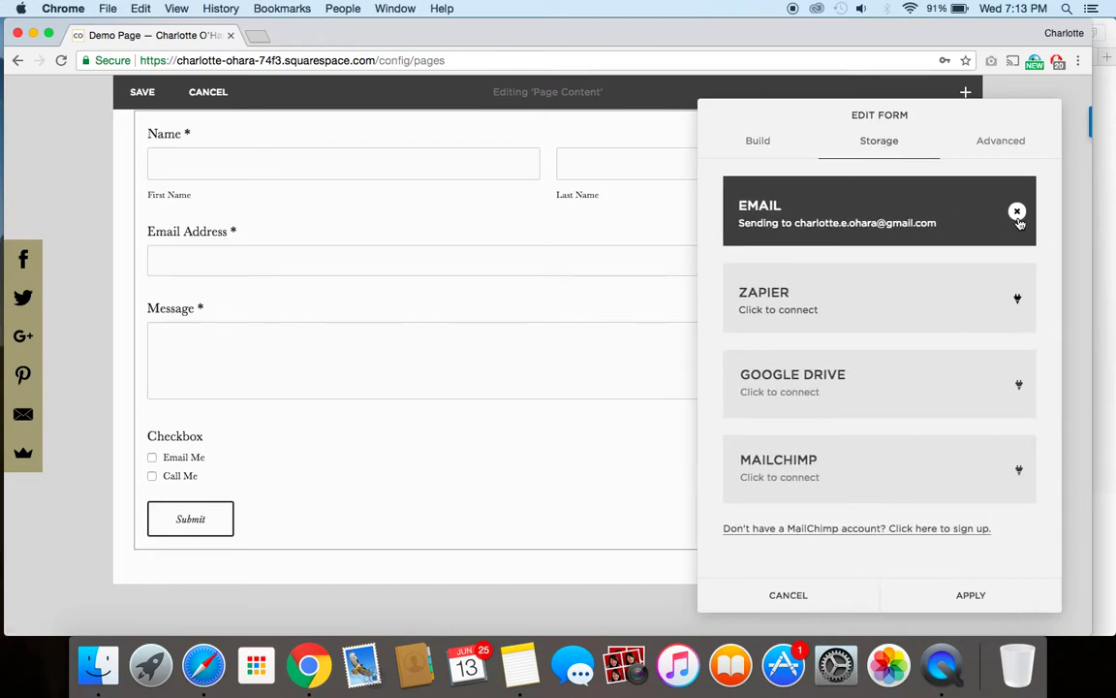
Step: Replace the old Gmail storage address with the new submission email address
click(1018, 213)
drag(912, 214, 715, 214)
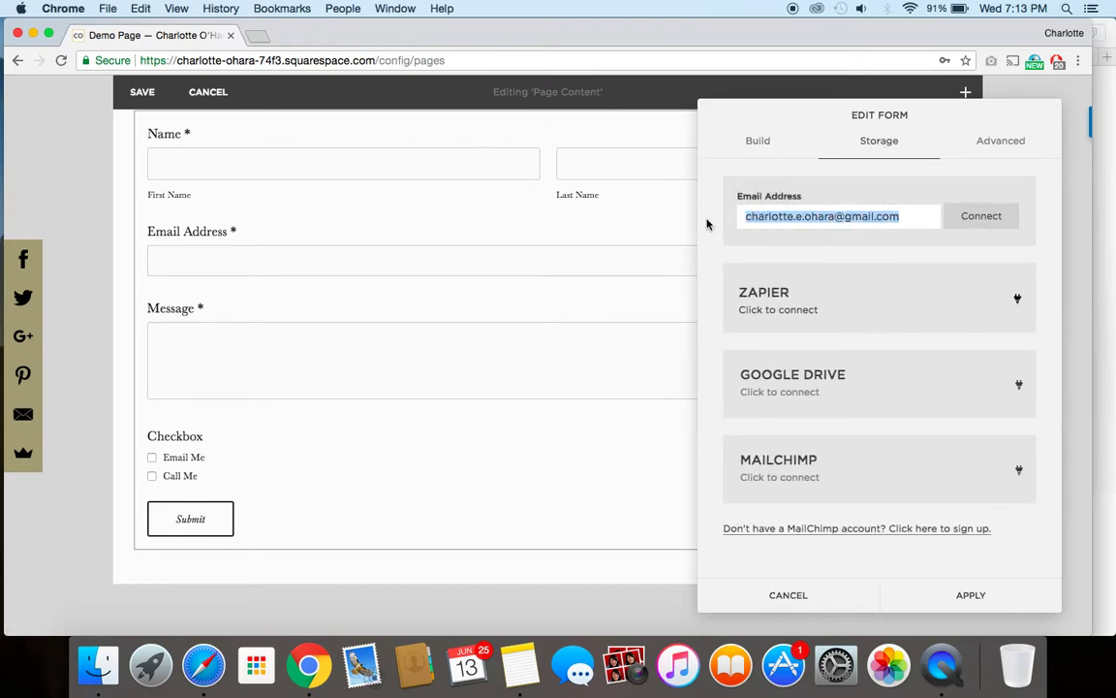
key(BackSpace)
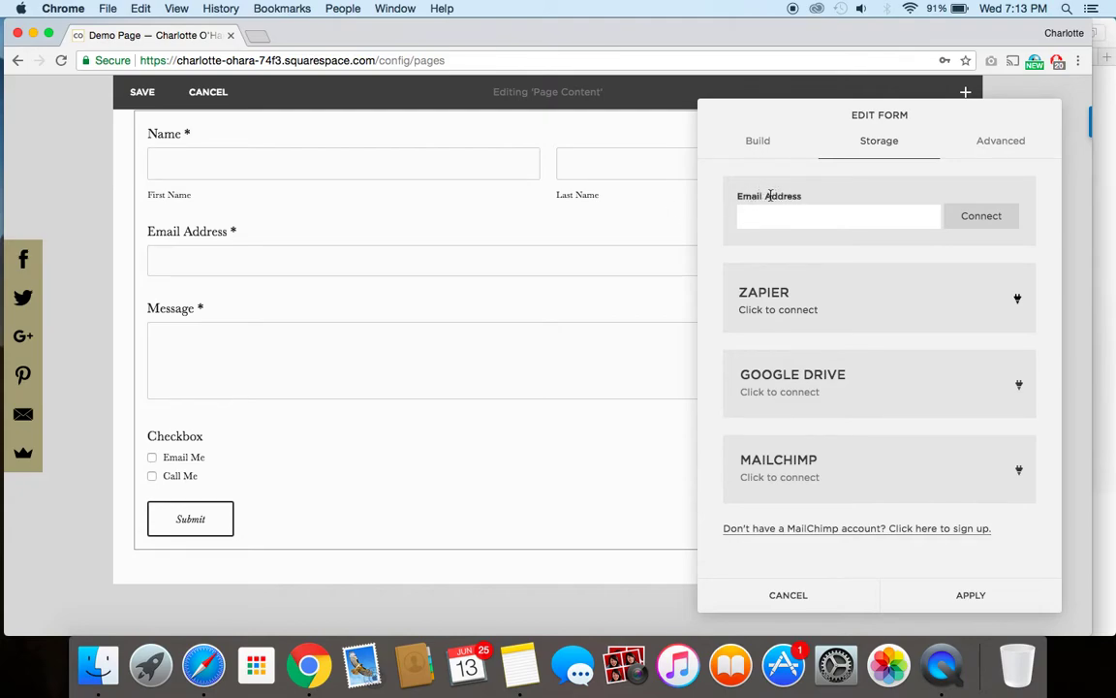
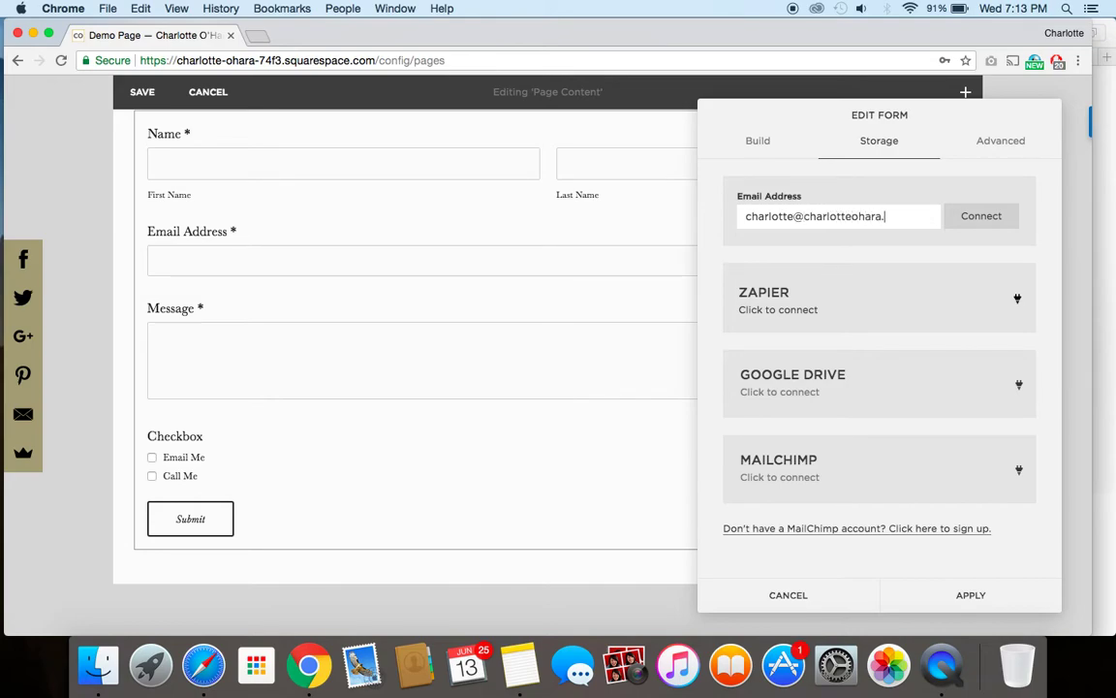
click(1001, 142)
Step: Label the button 'Get In Touch >>', centre it, and append 'Expect a reply in 2 business days.'
click(799, 208)
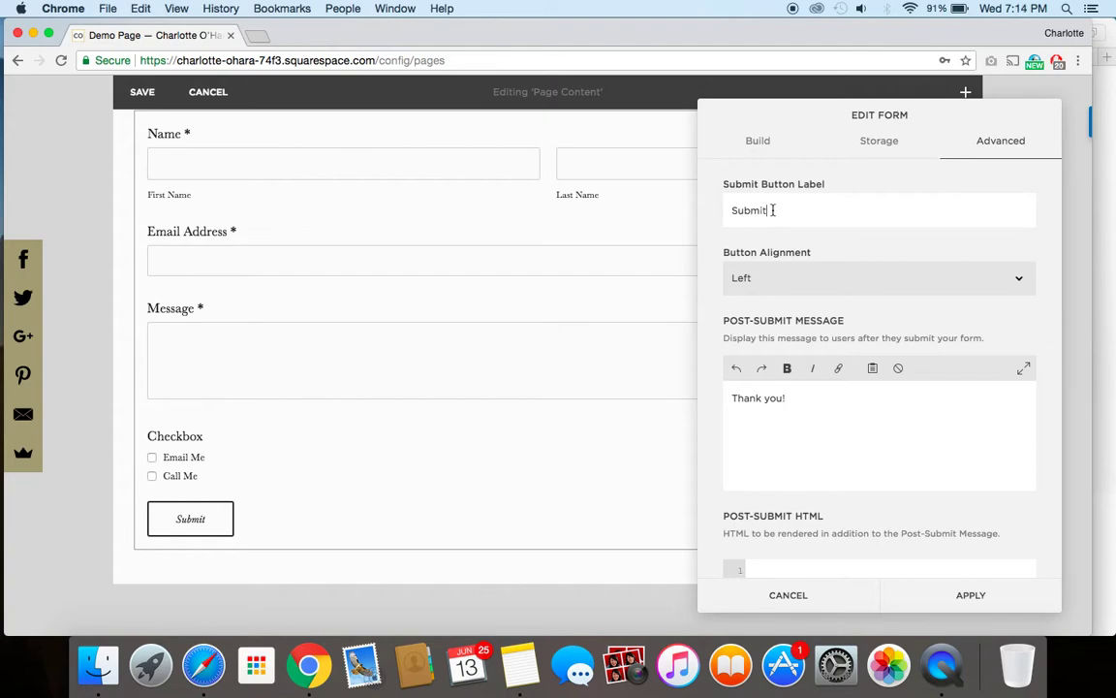
drag(829, 209, 706, 209)
text(Get In Touch >>)
click(828, 283)
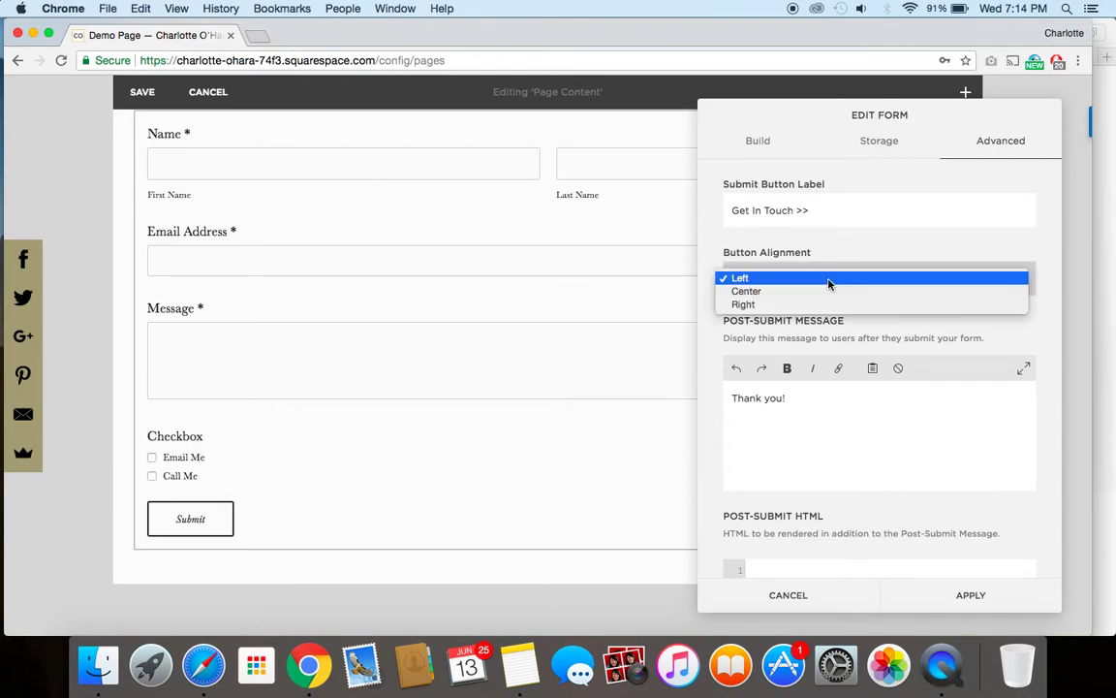
key(Escape)
click(825, 298)
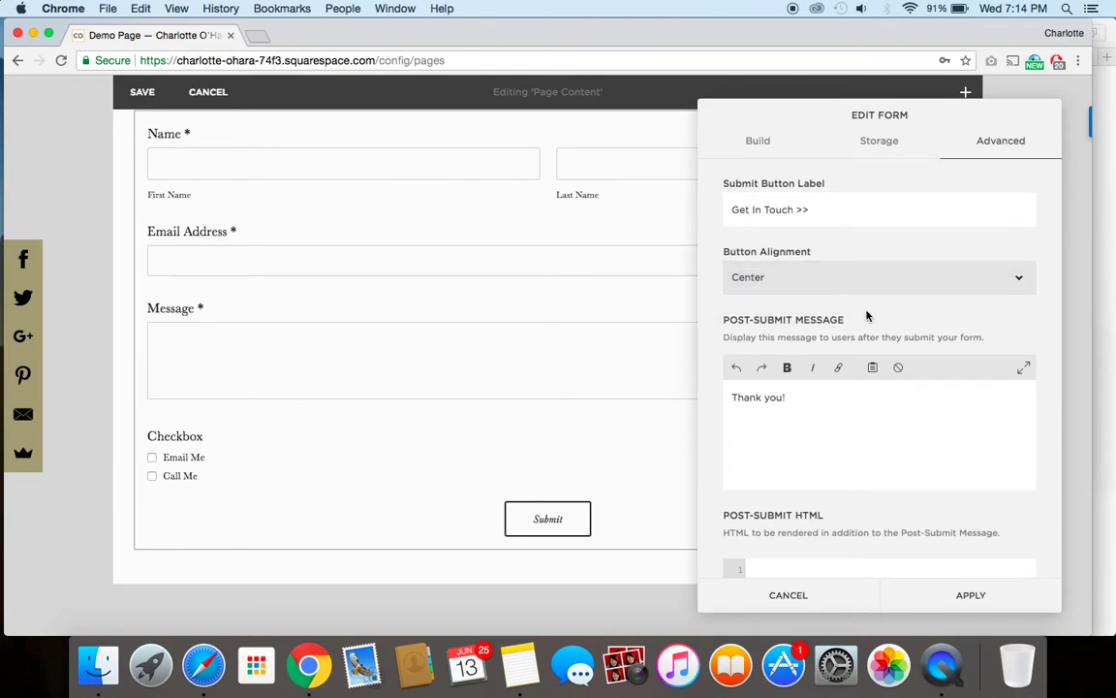
scroll(859, 319, down, 2)
click(822, 346)
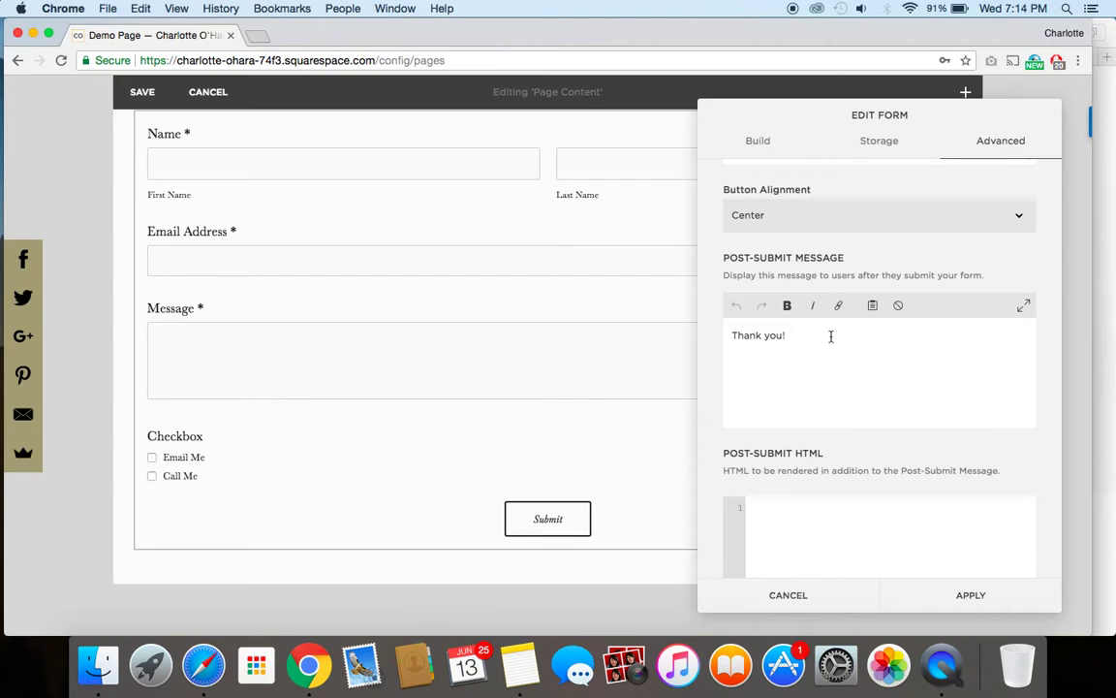
text(Expect a reply in 2 business days.)
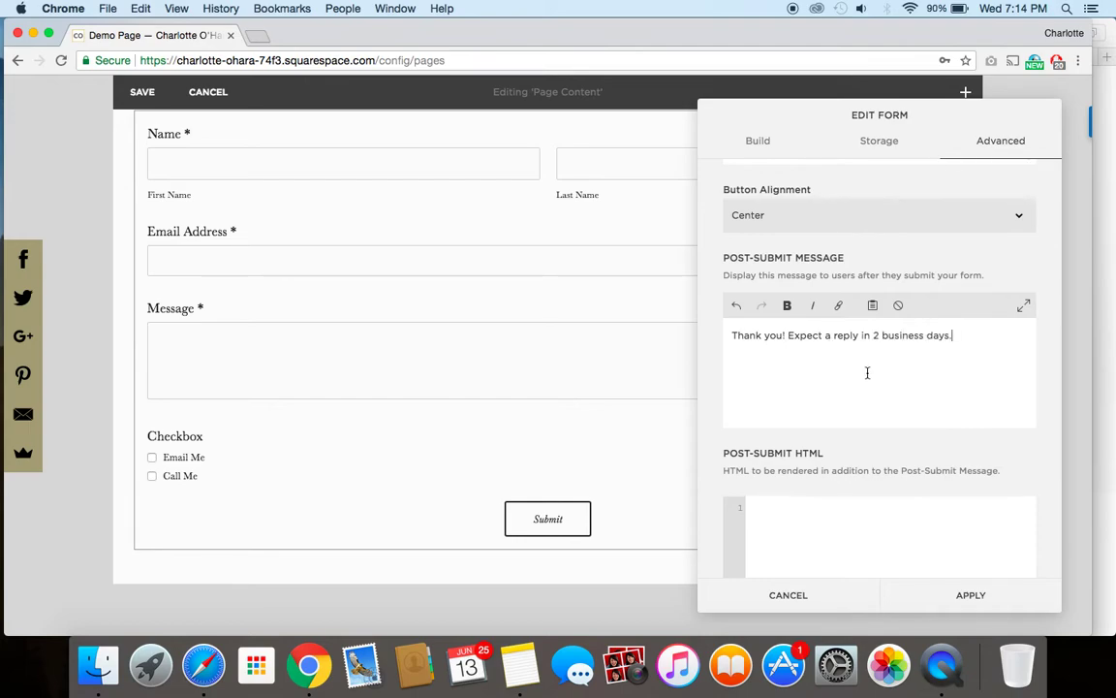
Step: Enable Lightbox Mode with the open button labelled 'Contact us >>'
scroll(713, 388, down, 5)
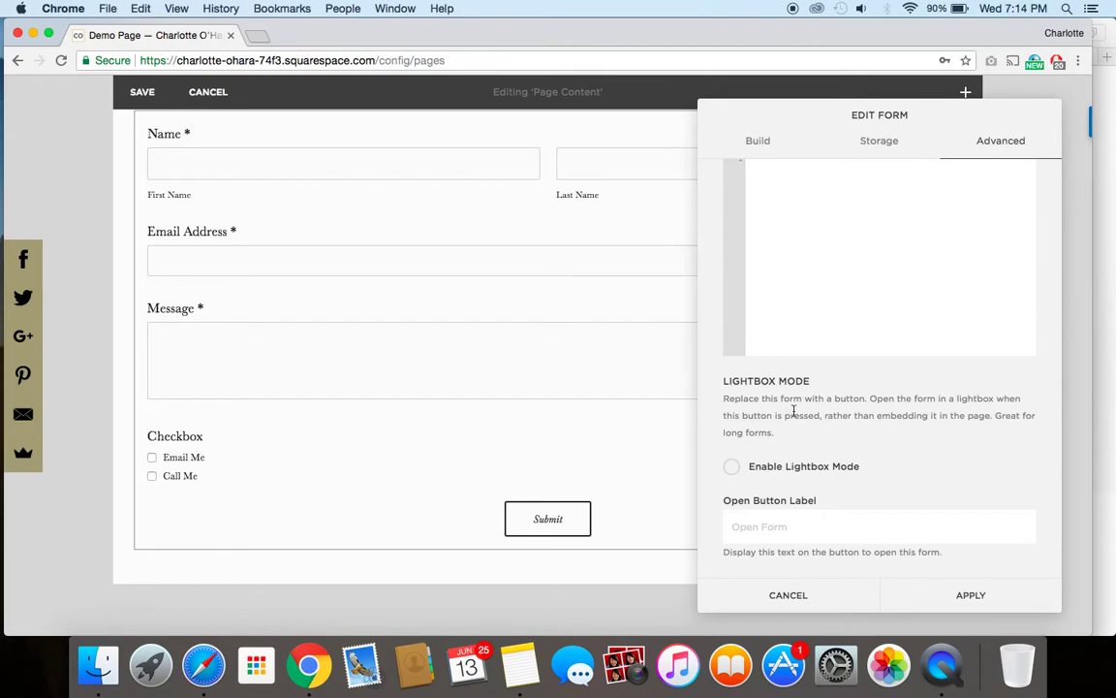
scroll(371, 289, up, 5)
scroll(372, 288, down, 3)
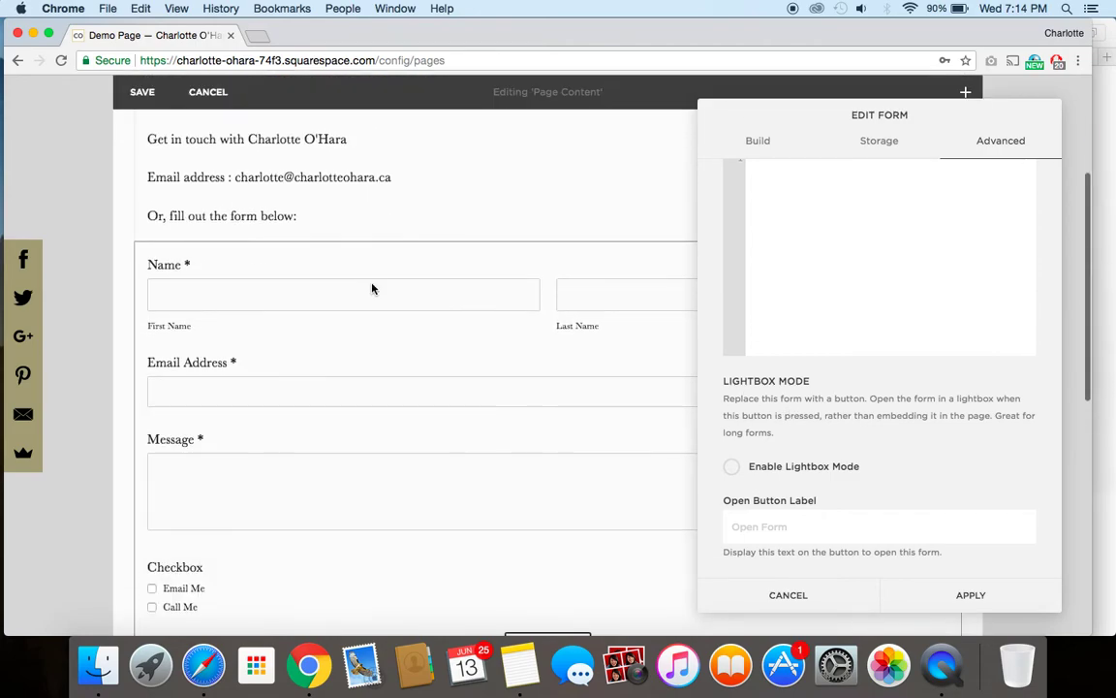
scroll(401, 394, down, 4)
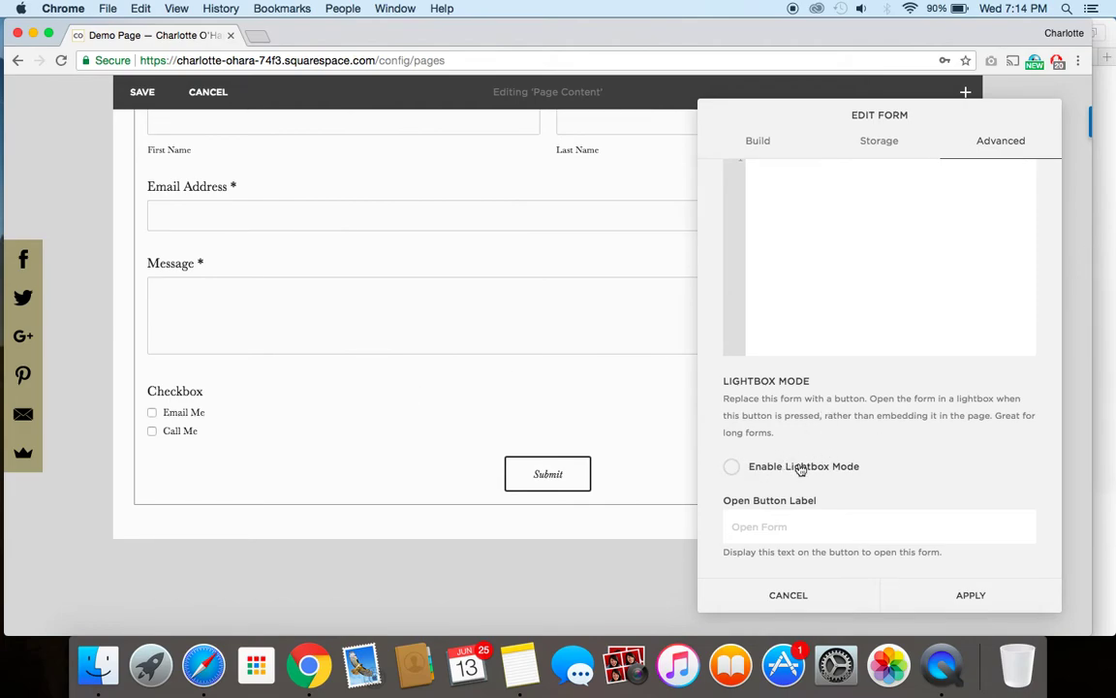
click(733, 472)
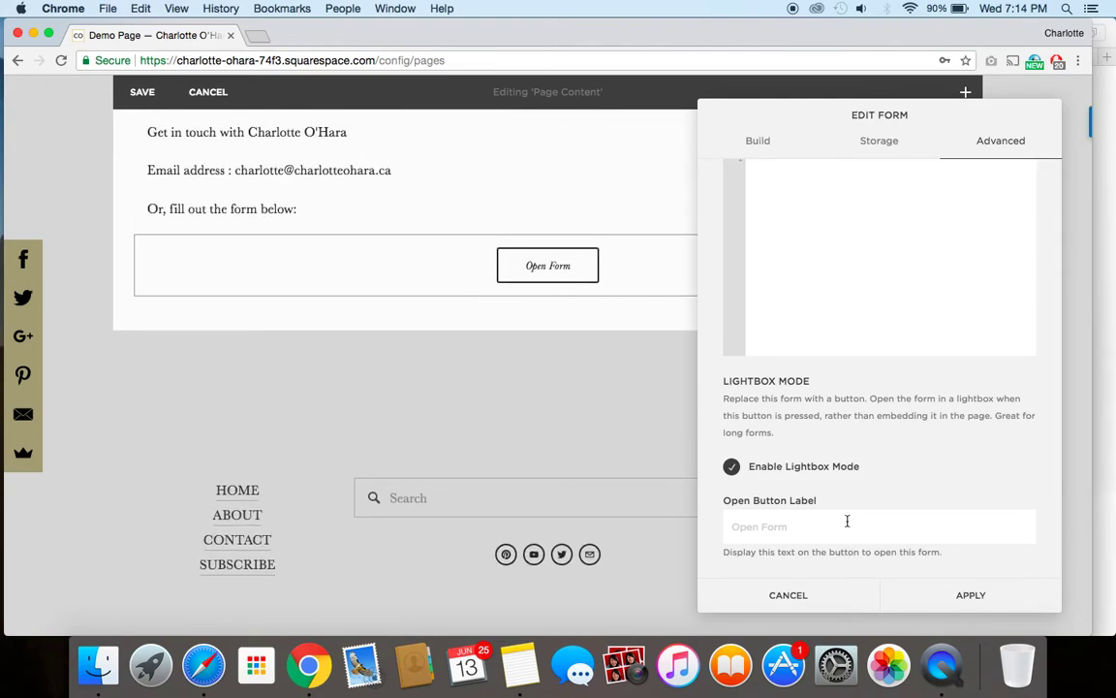
click(779, 526)
text(Contact US)
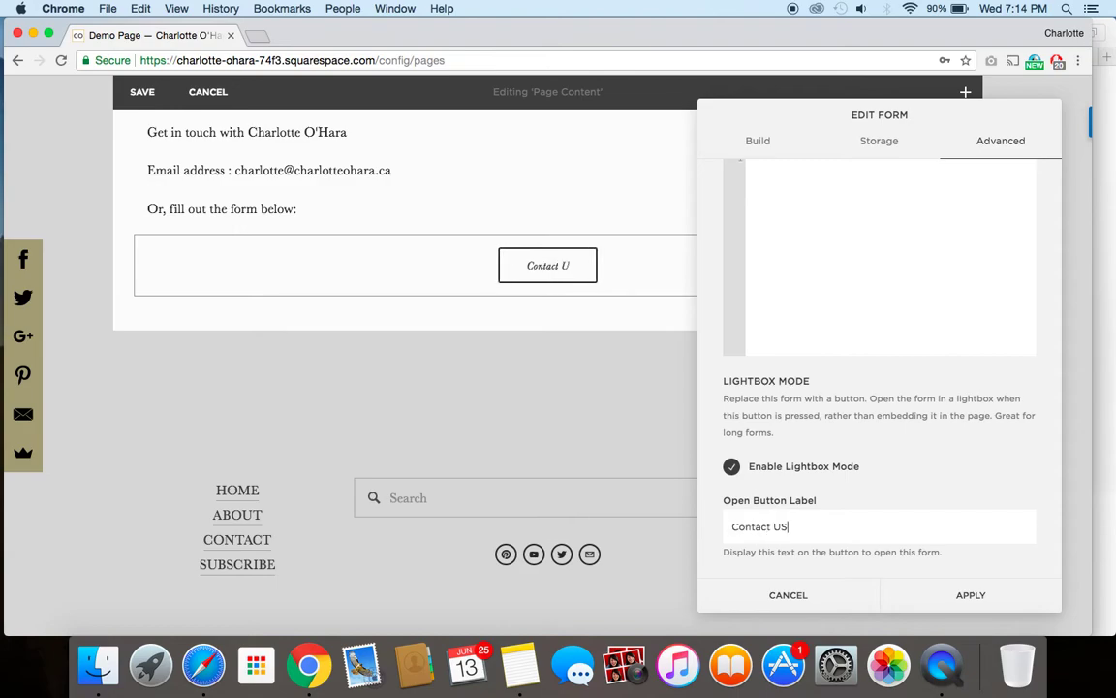
key(BackSpace)
key(BackSpace)
key(BackSpace)
text(us >>)
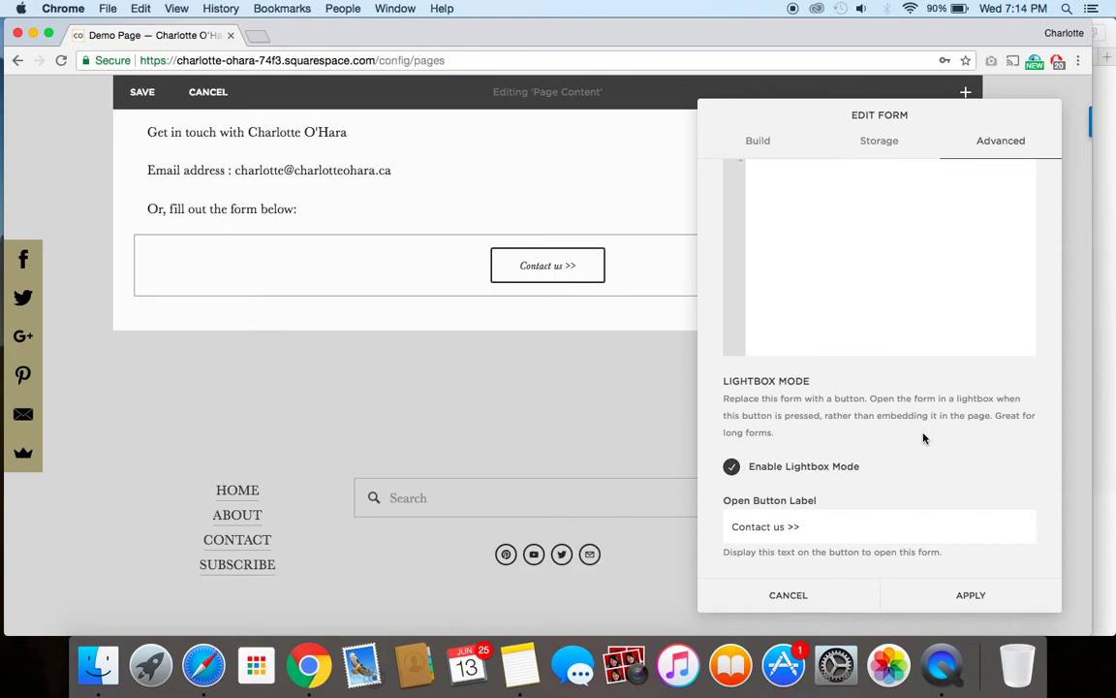
click(975, 599)
Step: Connect the new email address as form storage and apply the form settings
click(950, 602)
click(882, 146)
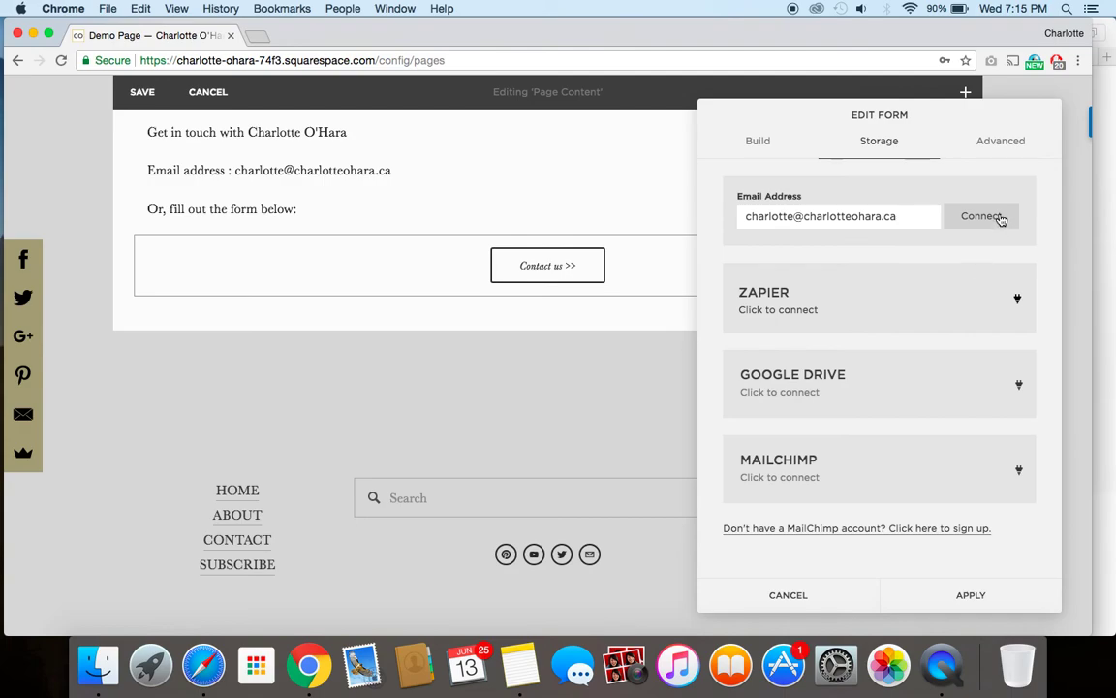
click(982, 216)
click(934, 150)
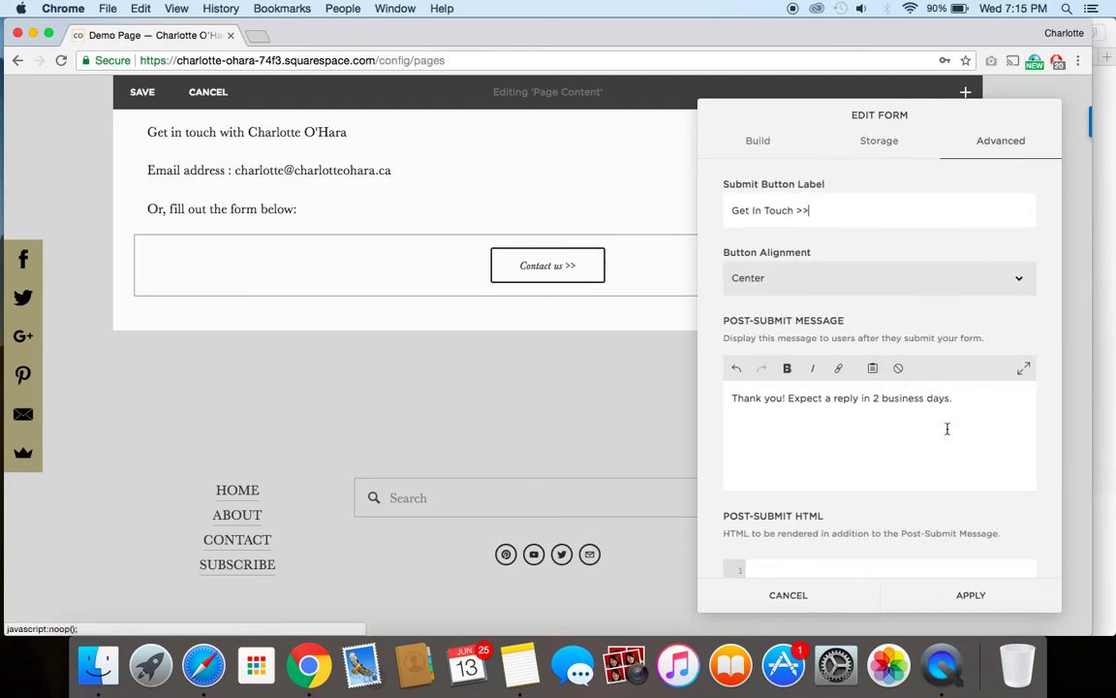
click(971, 595)
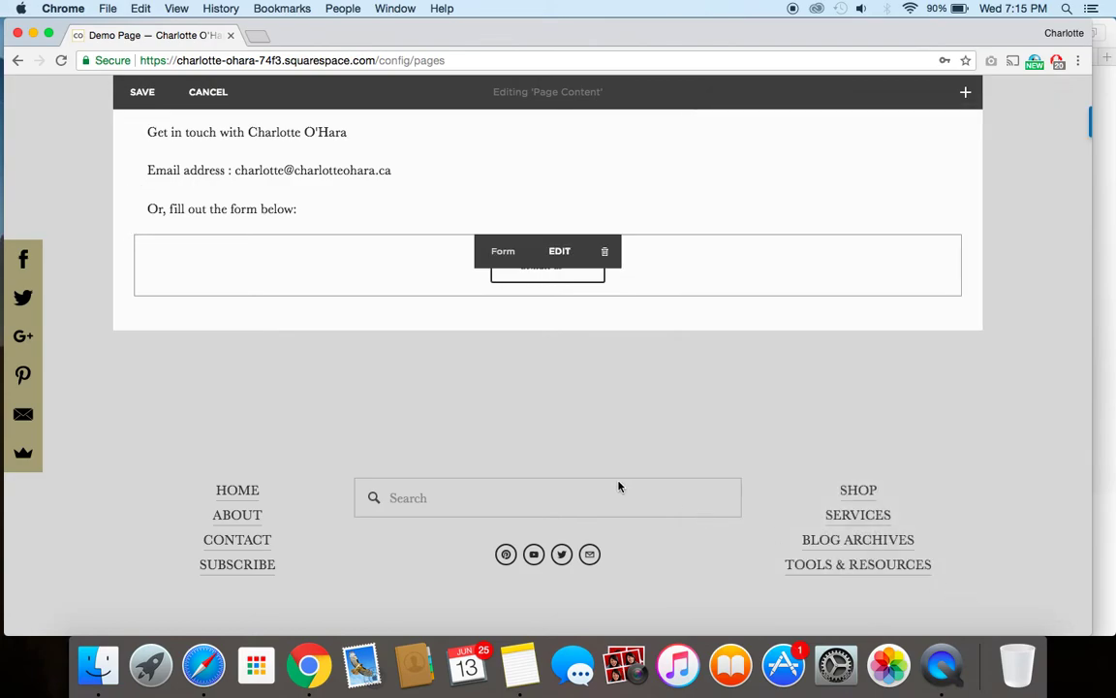
Step: Save the Demo Page and view it at full width
scroll(504, 329, up, 2)
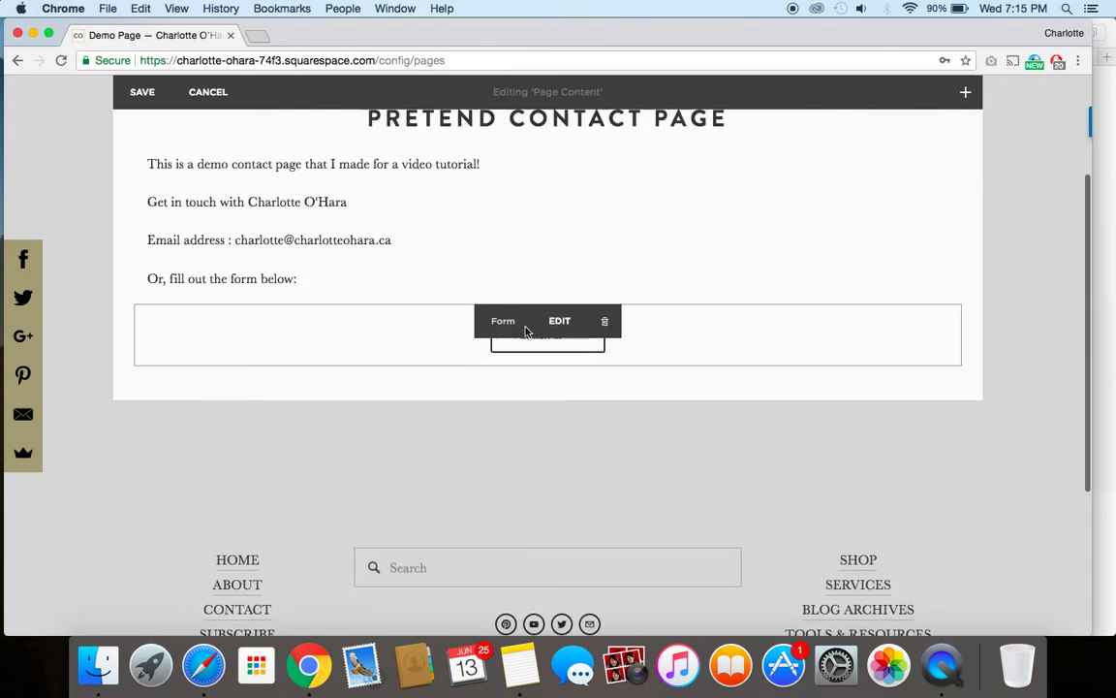
click(141, 94)
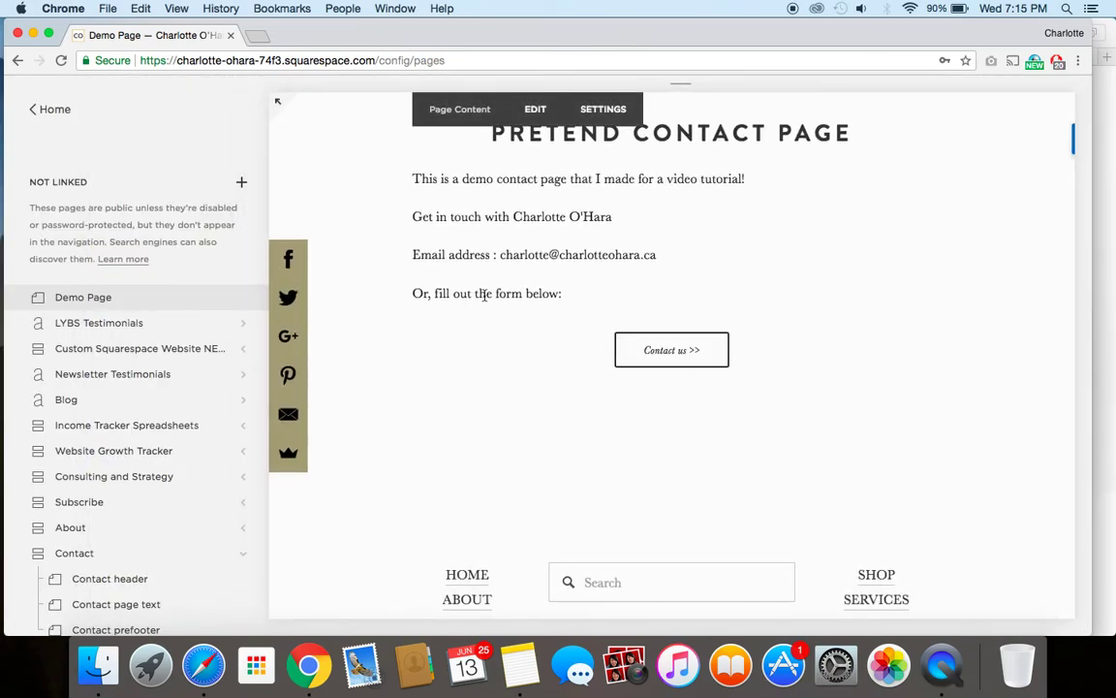
click(279, 104)
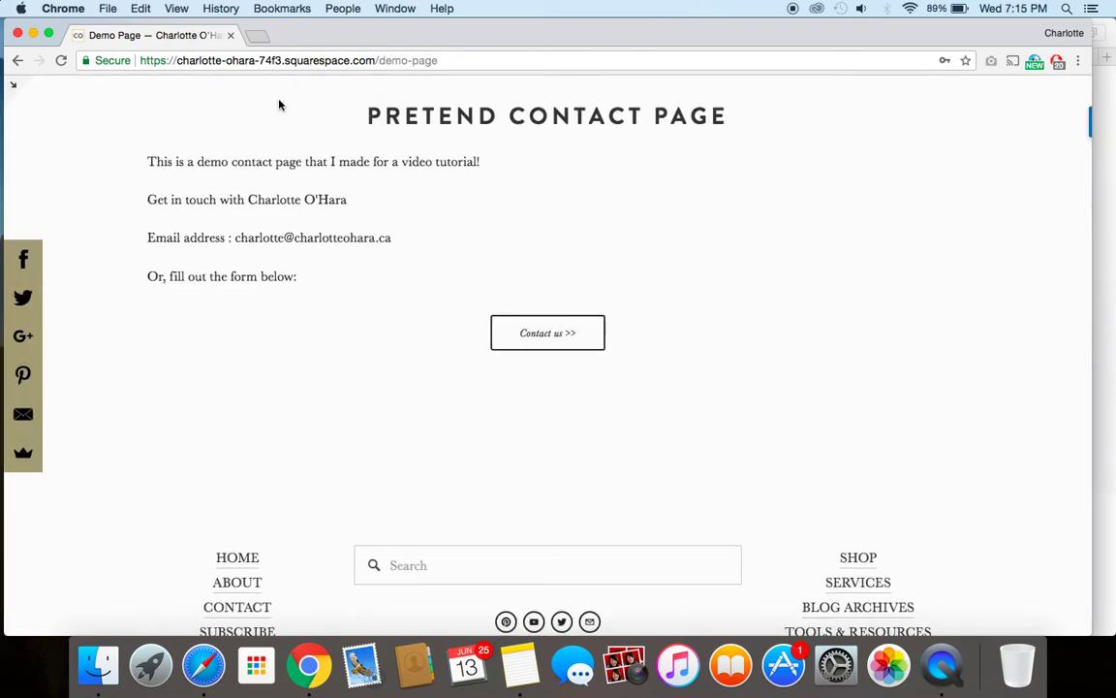